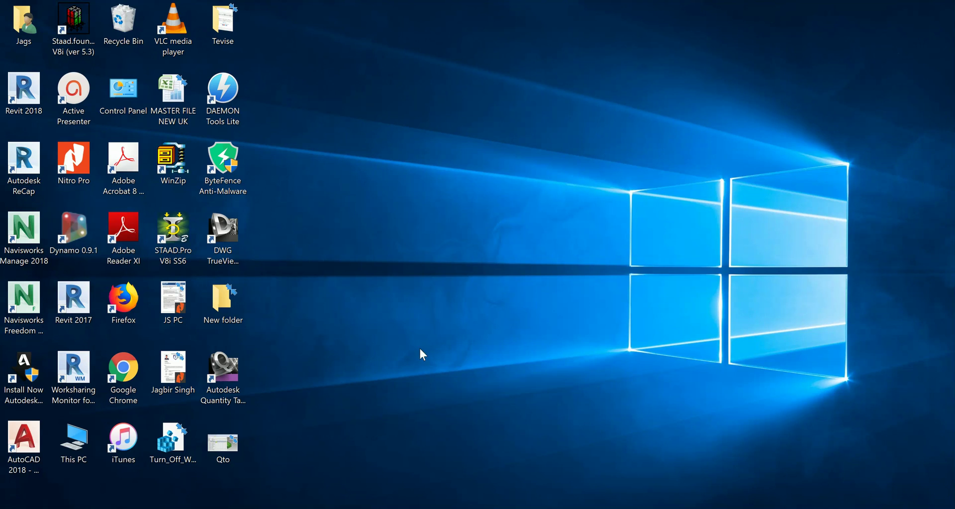
# Step: Launch Autodesk Quantity Takeoff 2013 and name the new project BC, advancing to the unit and currency settings
pyautogui.doubleClick(239, 377)
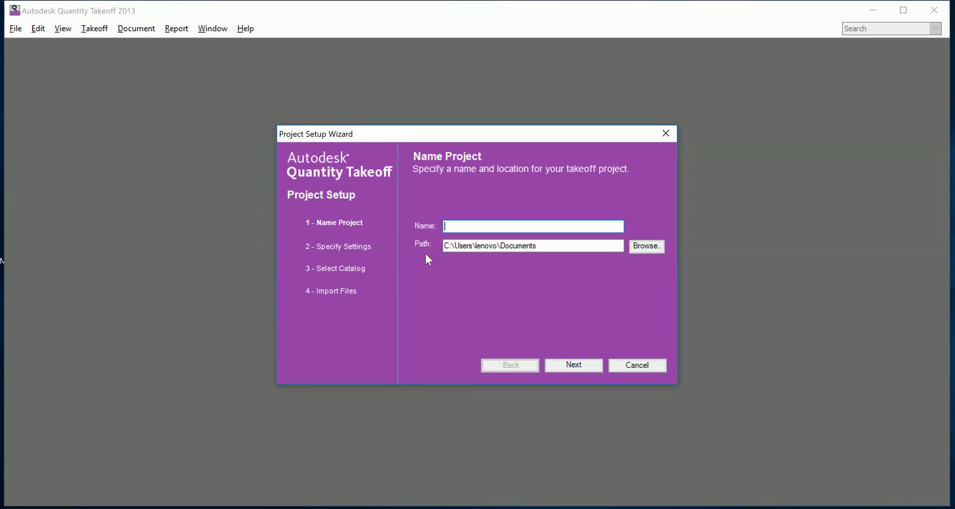
pyautogui.write('BC')
pyautogui.click(580, 369)
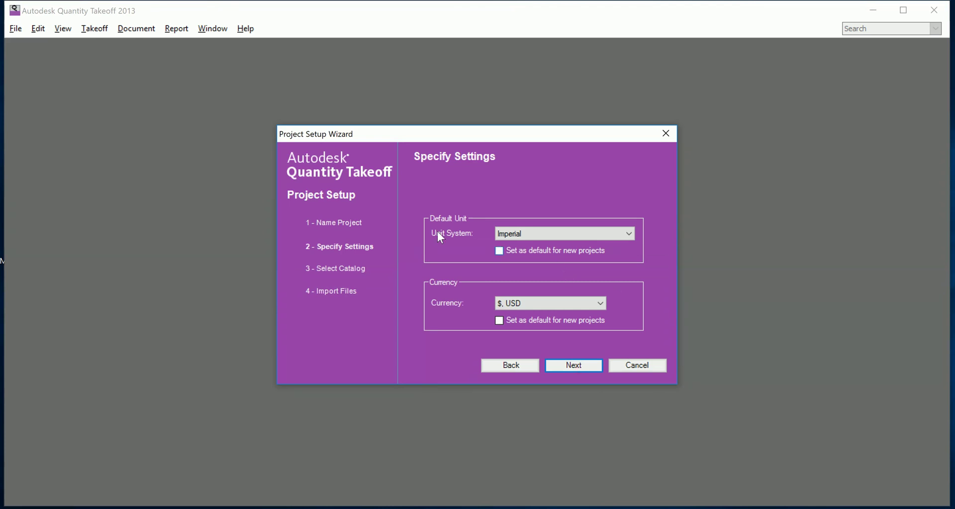
# Step: Examine the available unit systems and currencies in the project settings
pyautogui.click(619, 234)
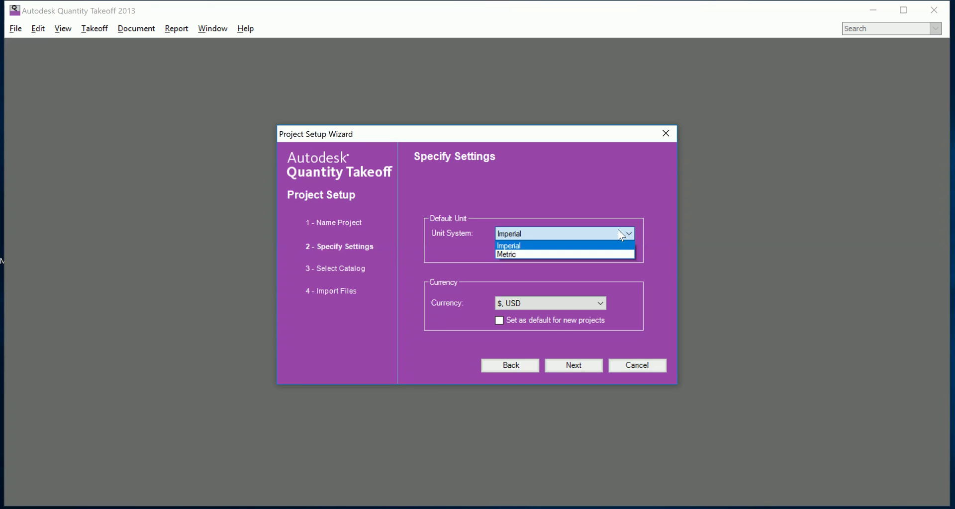
pyautogui.click(620, 289)
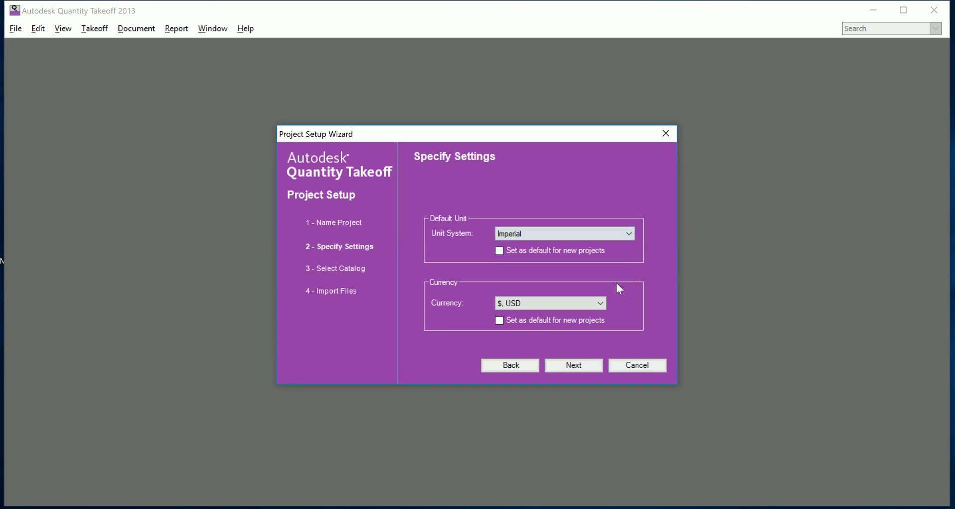
pyautogui.click(596, 307)
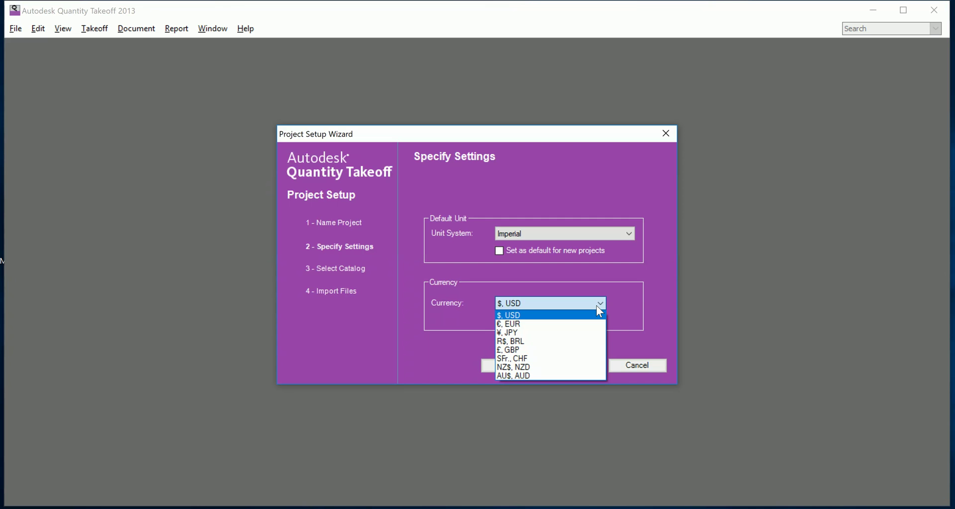
pyautogui.click(643, 330)
# Step: Abandon the project setup without creating the project and close Autodesk Quantity Takeoff
pyautogui.click(637, 366)
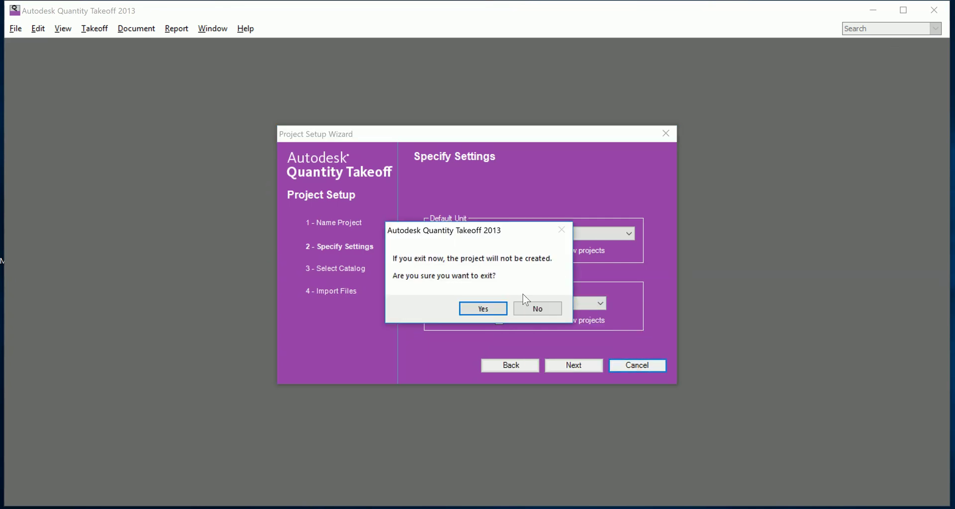
pyautogui.click(500, 310)
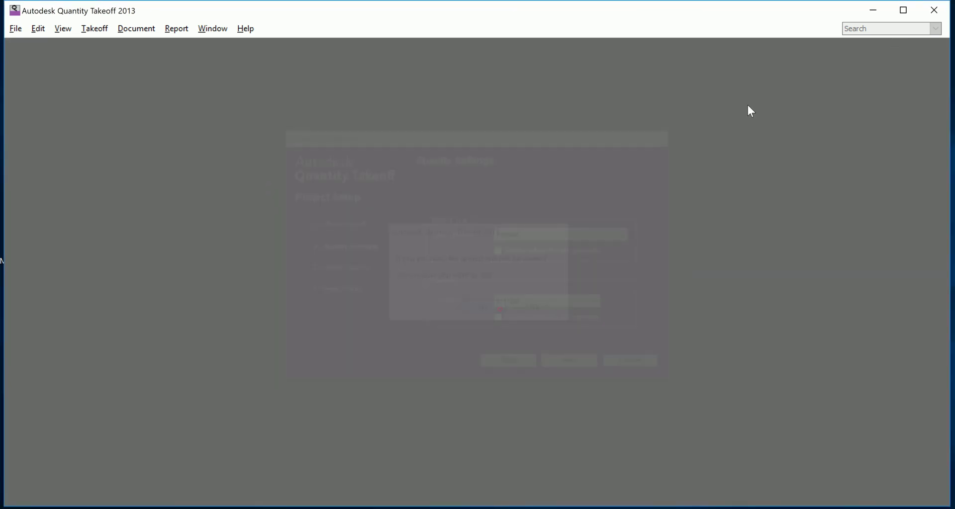
pyautogui.click(934, 10)
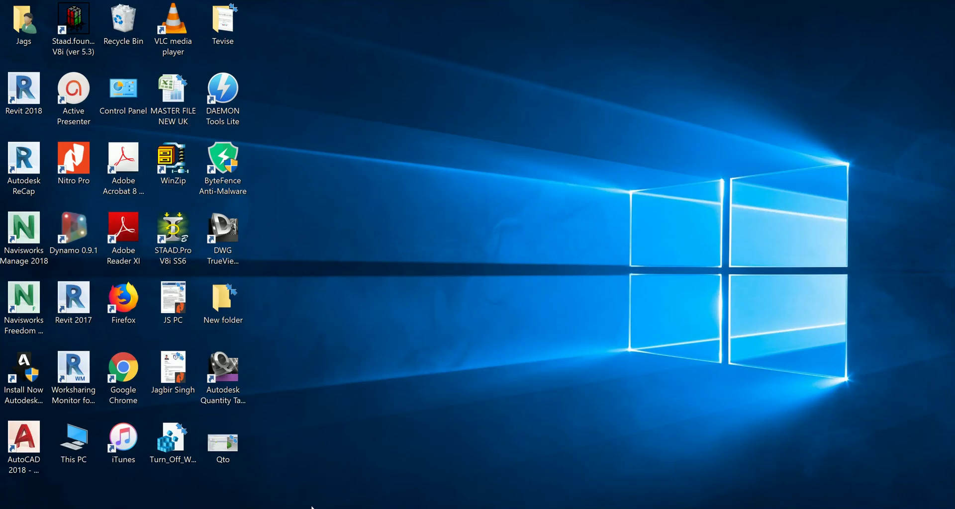
# Step: In File Explorer, open the AppData folder under C:\Users\lenovo
pyautogui.press('super+e')
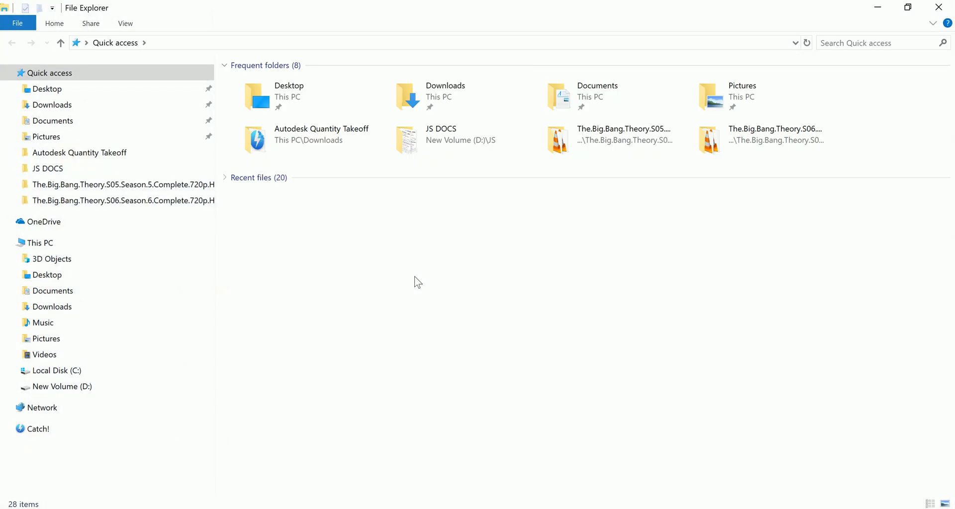
pyautogui.click(45, 243)
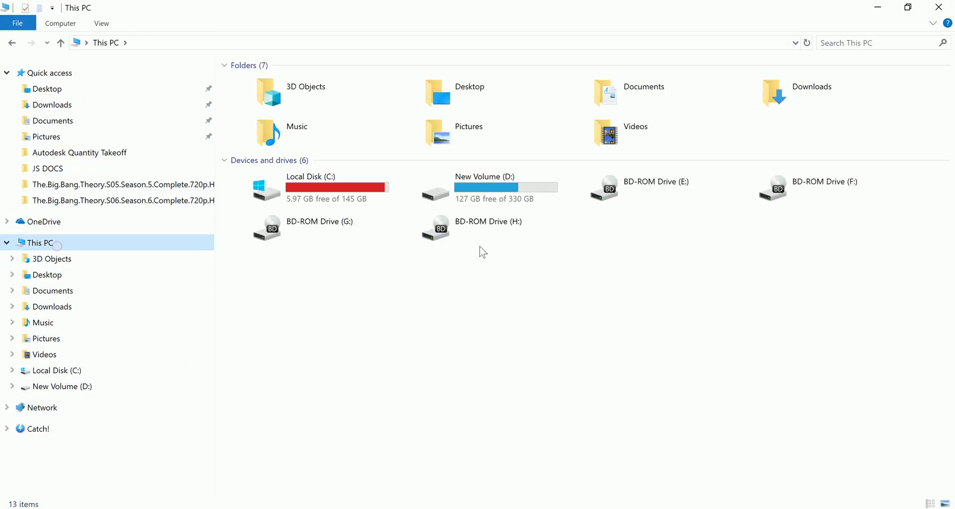
pyautogui.doubleClick(382, 192)
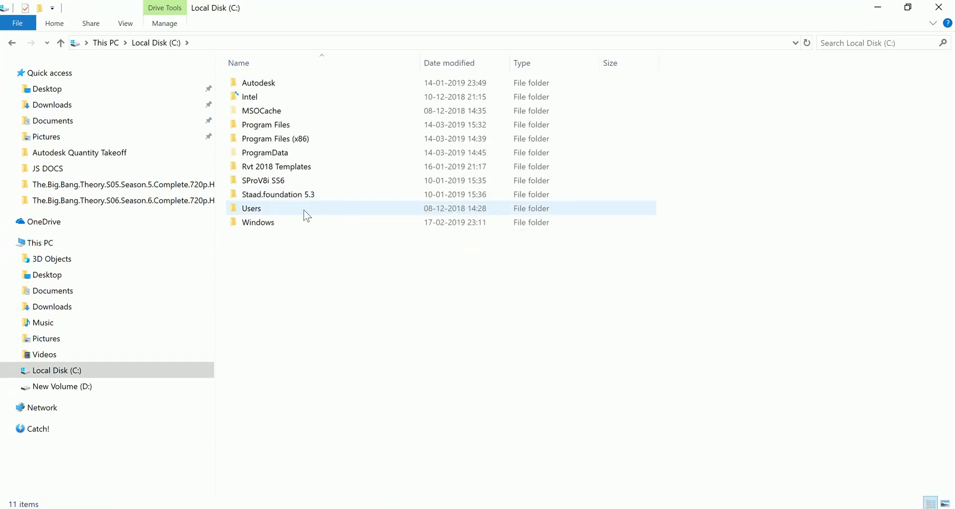
pyautogui.doubleClick(303, 210)
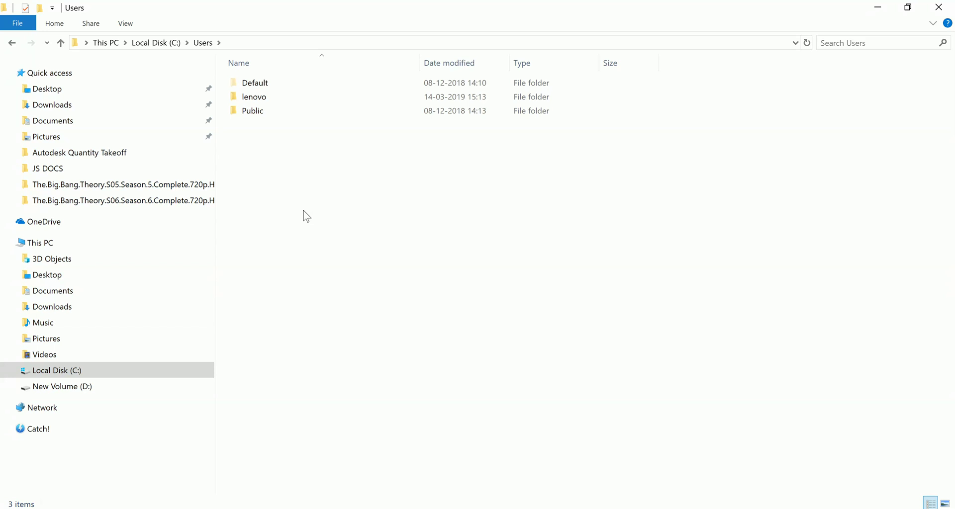
pyautogui.click(253, 98)
pyautogui.doubleClick(255, 98)
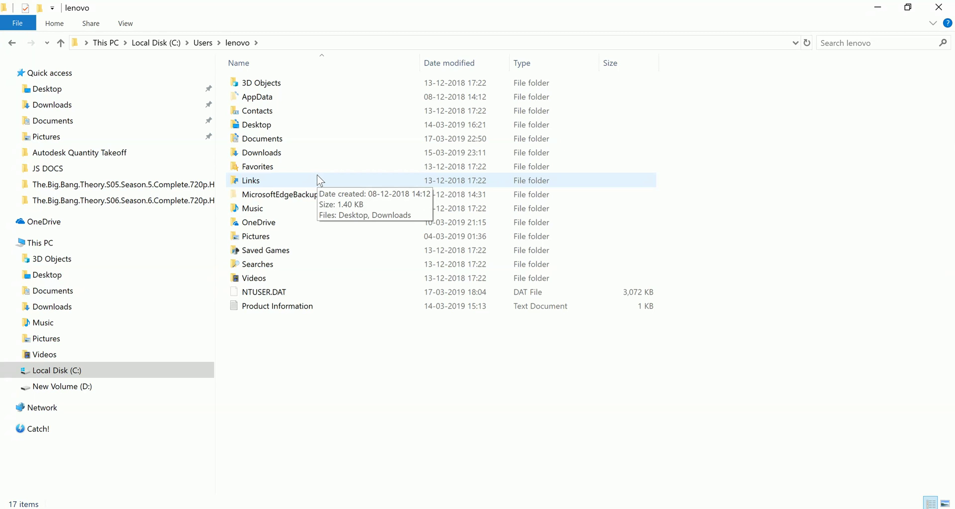
pyautogui.click(277, 102)
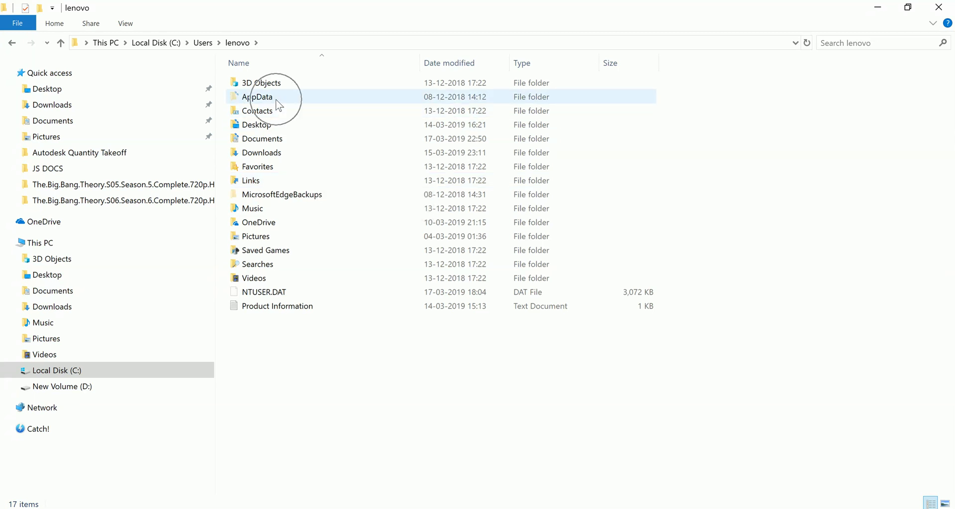
pyautogui.doubleClick(276, 101)
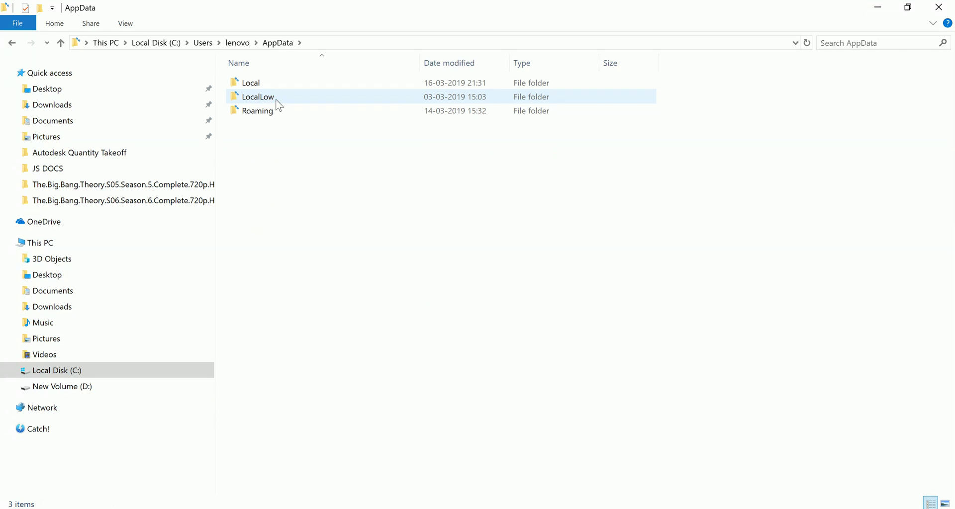
# Step: Open the folder Local\Autodesk\Autodesk Quantity Takeoff 2013\6.0.78.0 inside AppData
pyautogui.click(257, 84)
pyautogui.click(257, 83)
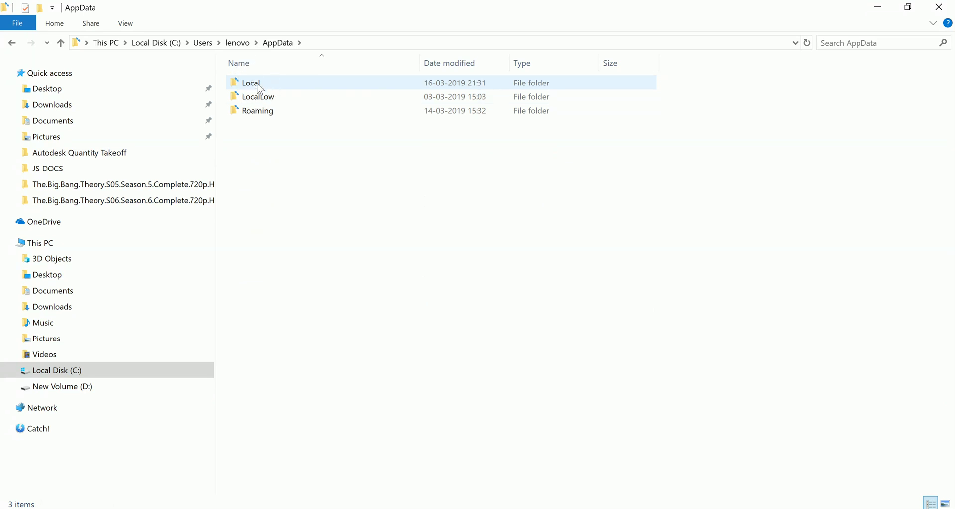
pyautogui.doubleClick(258, 84)
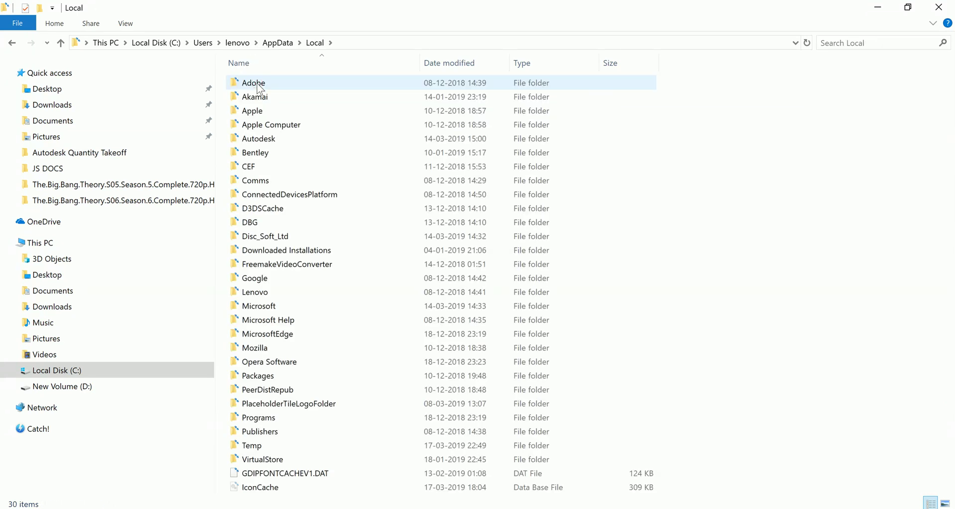
pyautogui.click(270, 141)
pyautogui.doubleClick(270, 142)
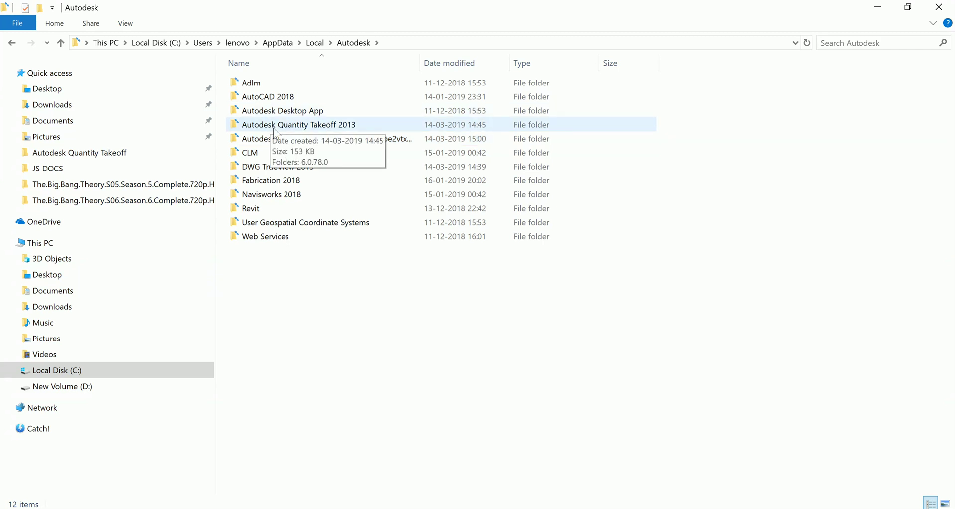
pyautogui.click(274, 130)
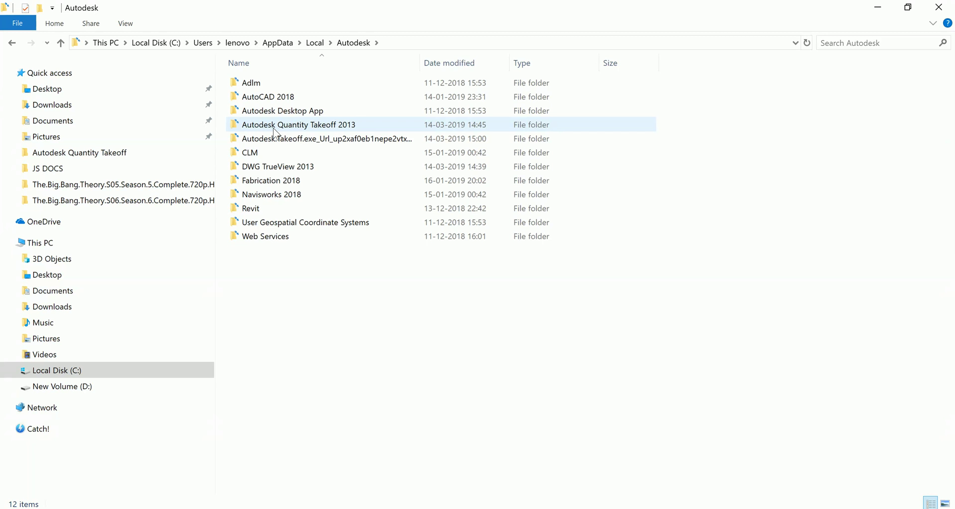
pyautogui.doubleClick(273, 128)
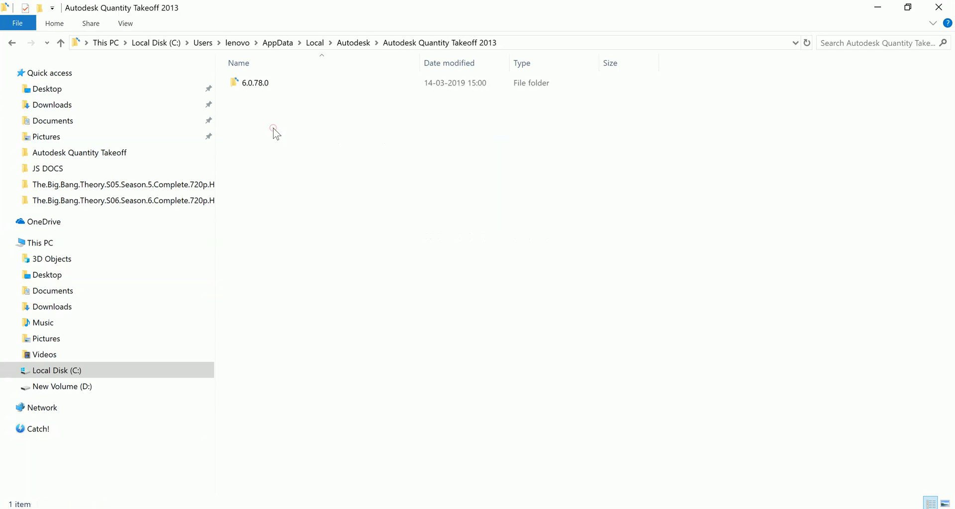
pyautogui.doubleClick(262, 89)
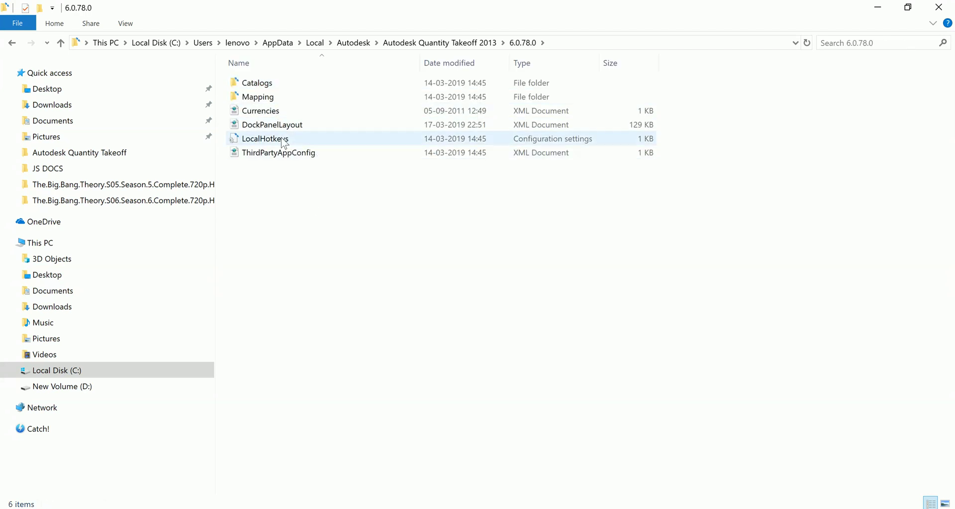
# Step: Open the Currencies XML file in Notepad
pyautogui.click(278, 117)
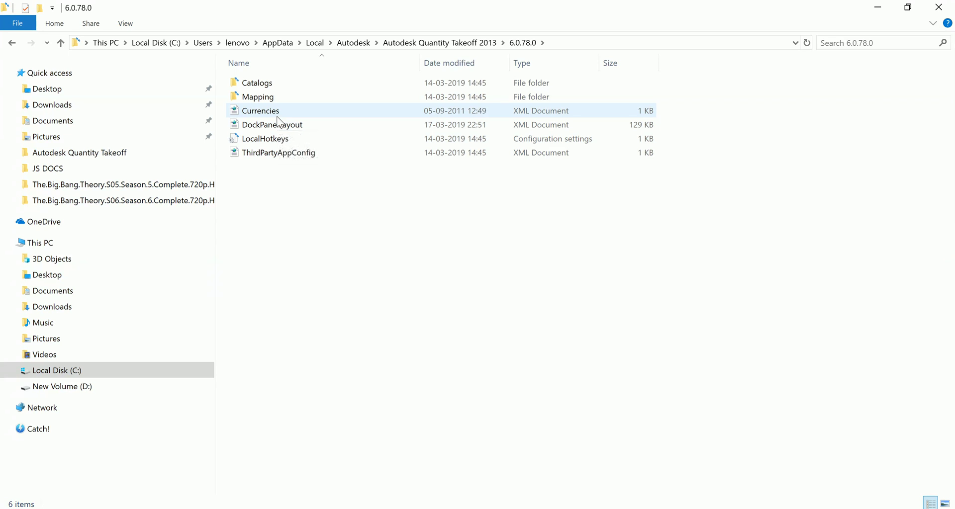
pyautogui.click(278, 117)
pyautogui.rightClick(278, 115)
pyautogui.moveTo(362, 185)
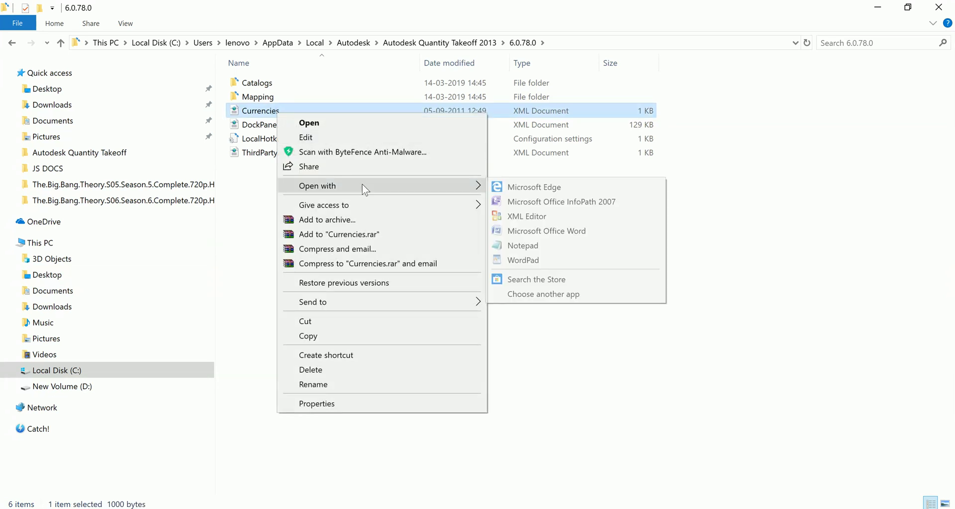
pyautogui.click(517, 245)
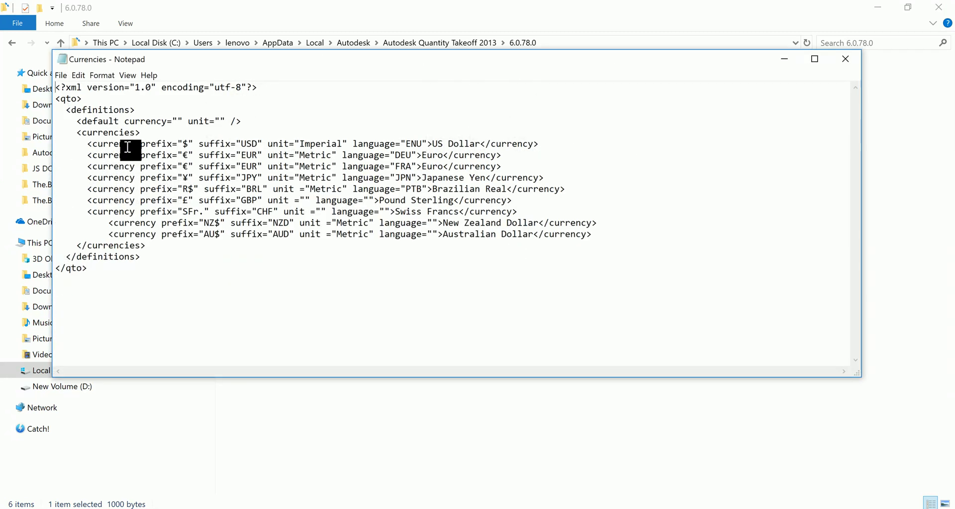
# Step: Copy the complete US Dollar currency line from the Currencies file and minimize the open windows
pyautogui.moveTo(88, 144); pyautogui.dragTo(596, 234)
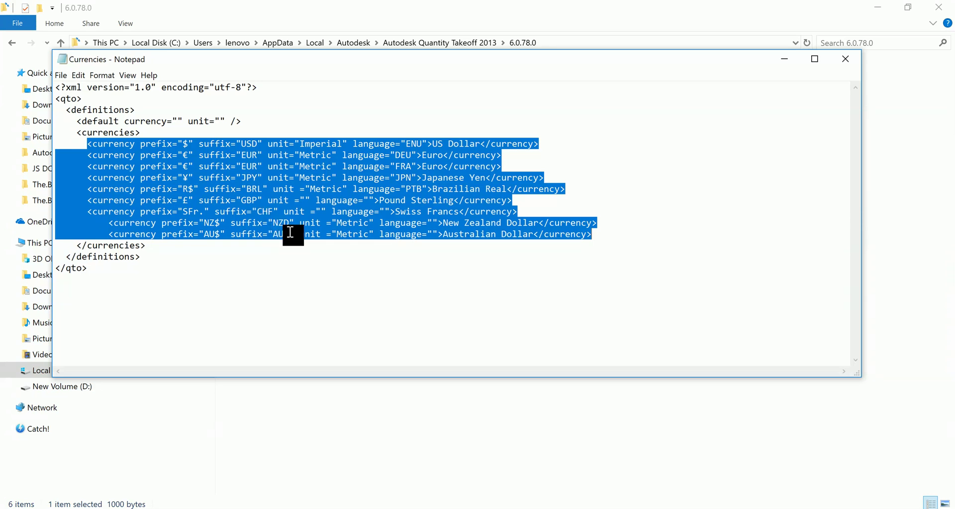
pyautogui.click(428, 280)
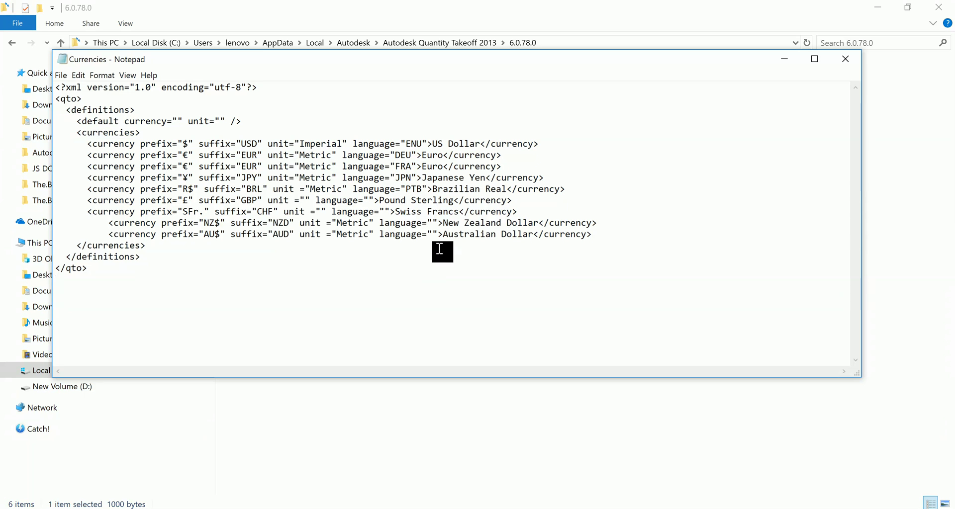
pyautogui.moveTo(542, 143); pyautogui.dragTo(88, 149)
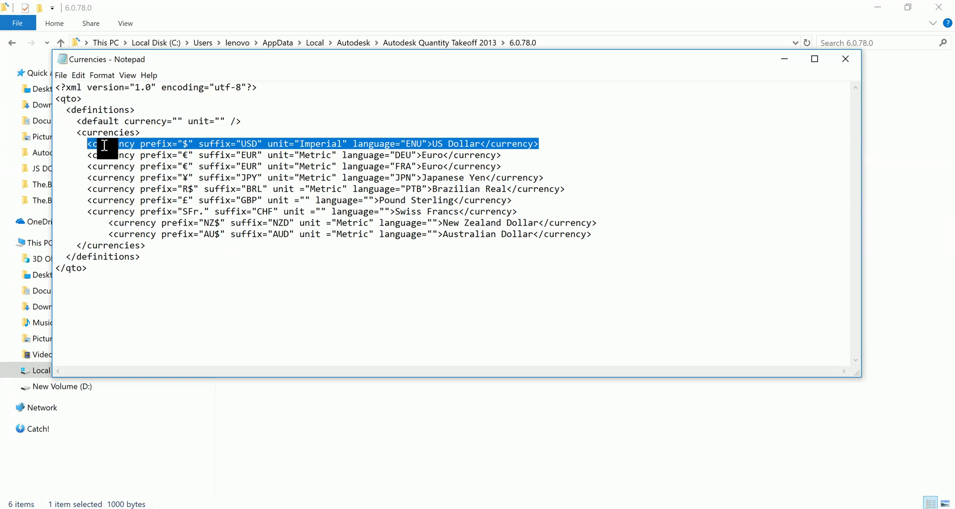
pyautogui.rightClick(103, 147)
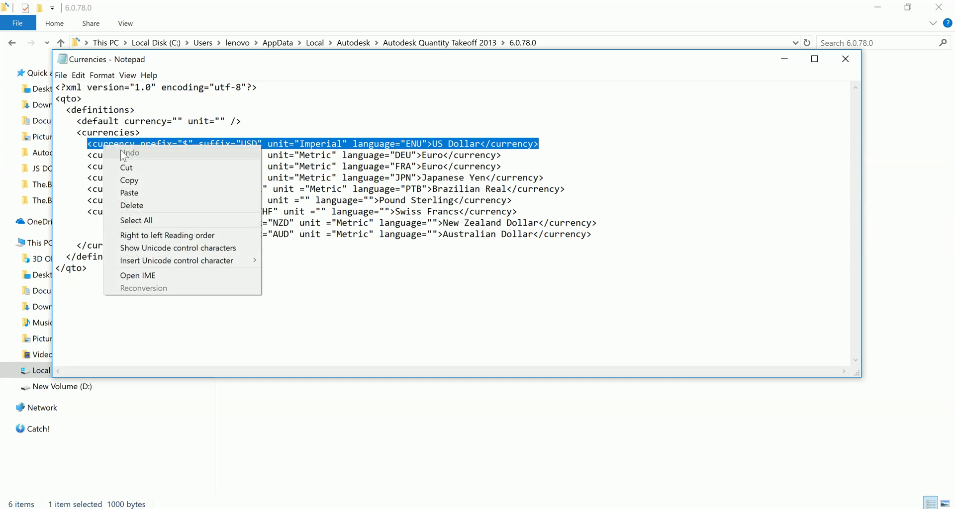
pyautogui.click(151, 190)
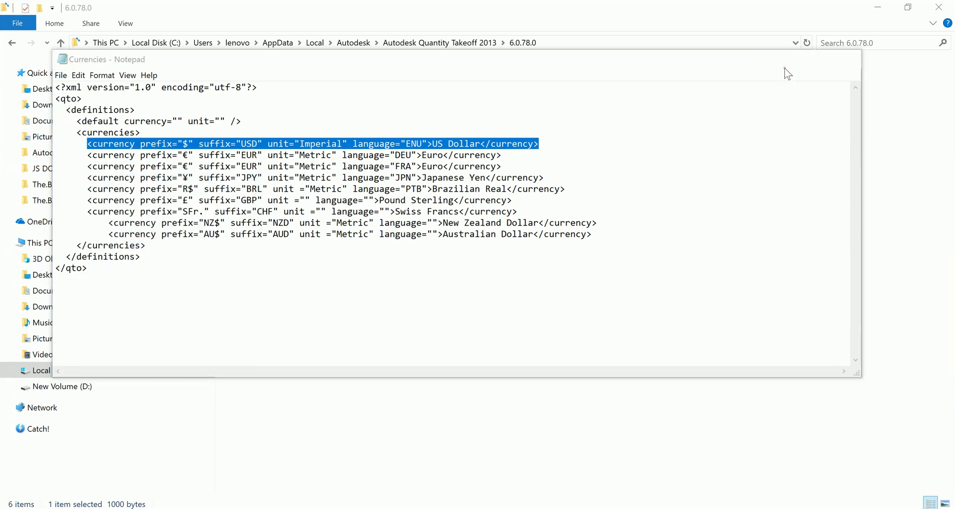
pyautogui.click(861, 24)
pyautogui.click(871, 12)
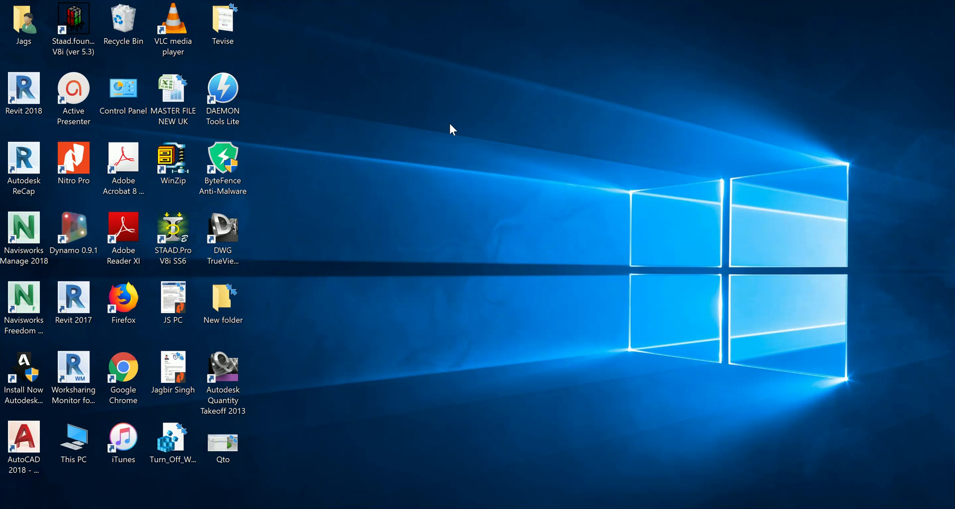
pyautogui.rightClick(466, 146)
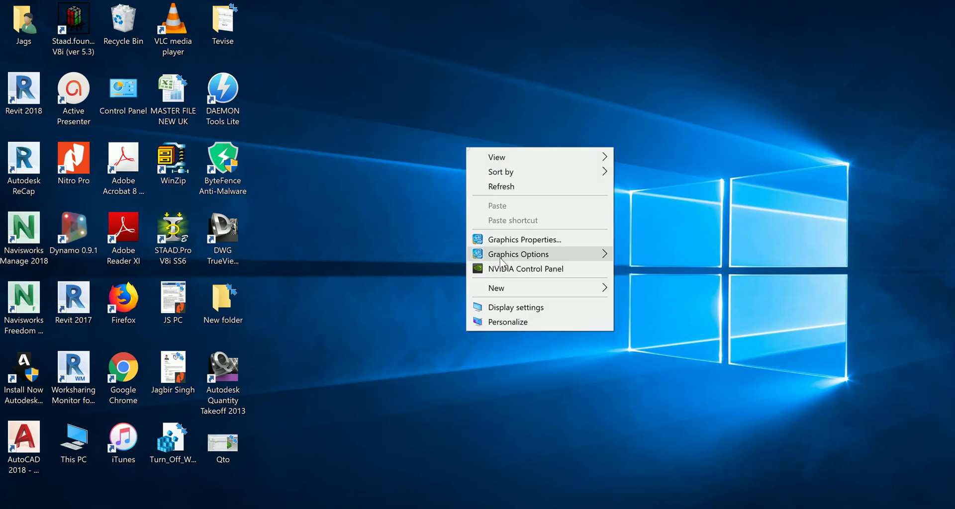
pyautogui.moveTo(598, 286)
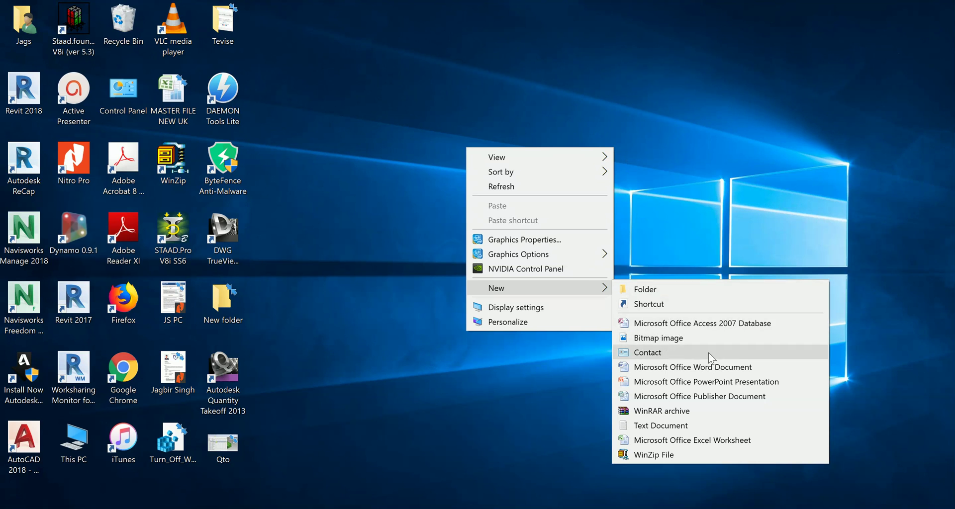
pyautogui.click(684, 212)
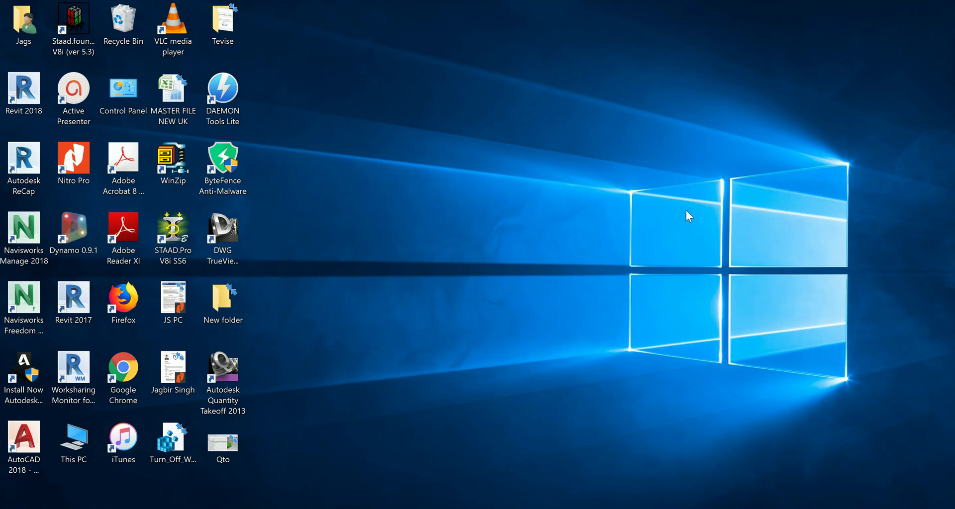
# Step: Search Windows for Notepad and open a new blank document in it
pyautogui.click(143, 504)
pyautogui.write('no')
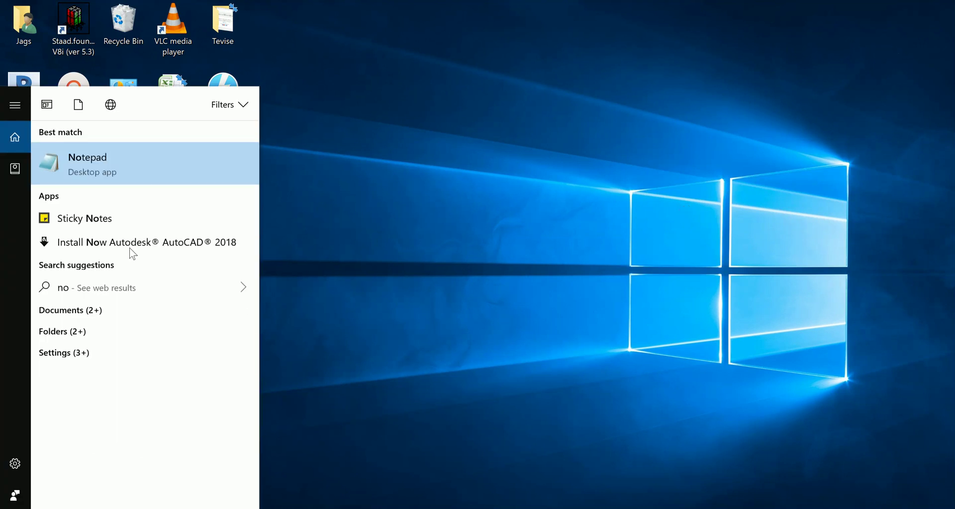
pyautogui.click(133, 155)
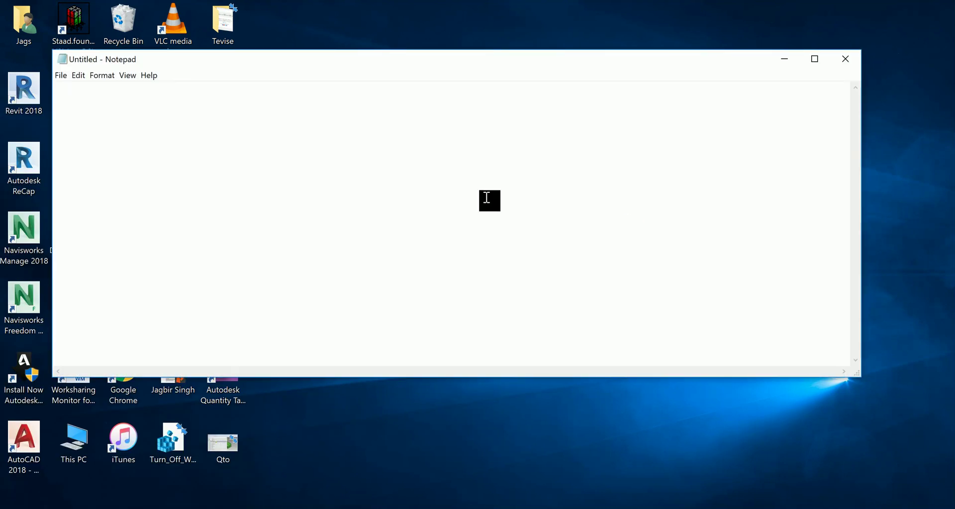
# Step: Paste the copied US Dollar line into the blank document and change its prefix to ₹ and suffix to INR without extra spaces
pyautogui.rightClick(463, 195)
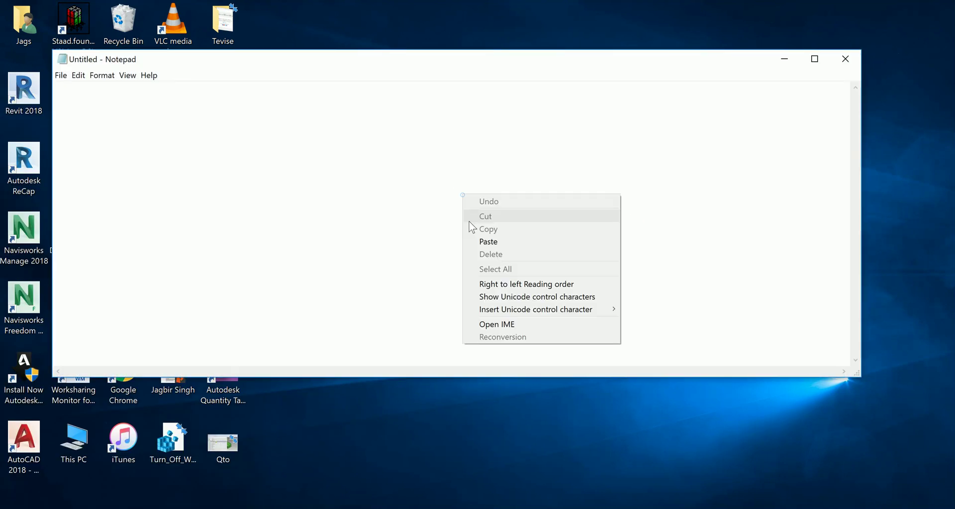
pyautogui.click(488, 241)
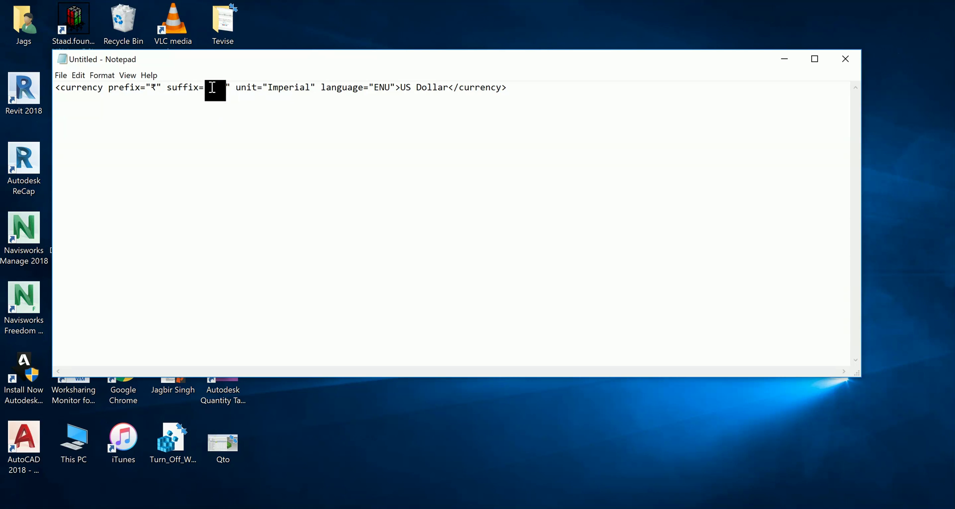
pyautogui.hotkey('alt', 'F4')
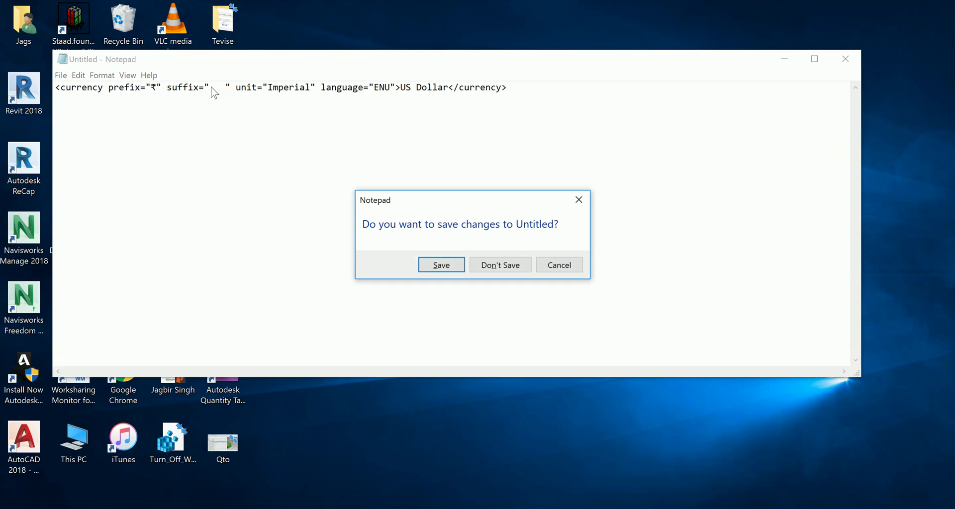
pyautogui.click(578, 199)
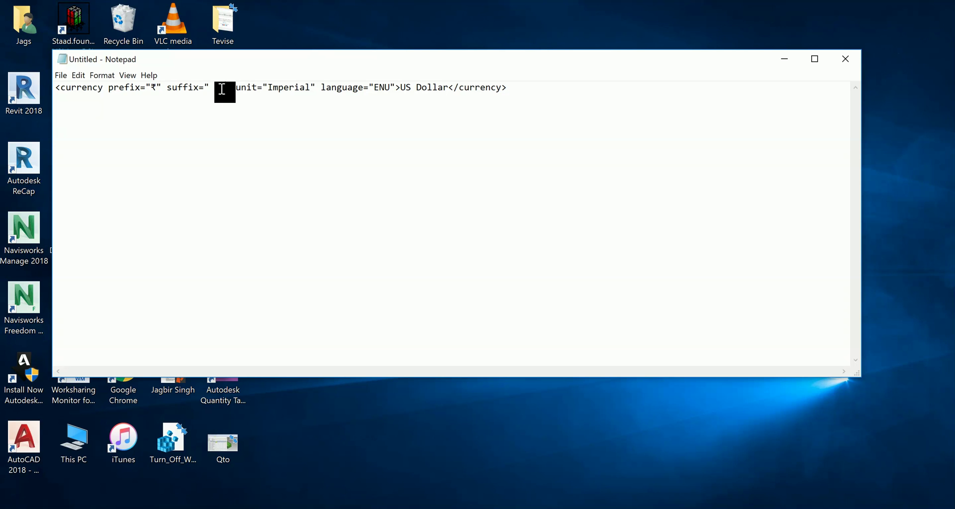
pyautogui.write('I')
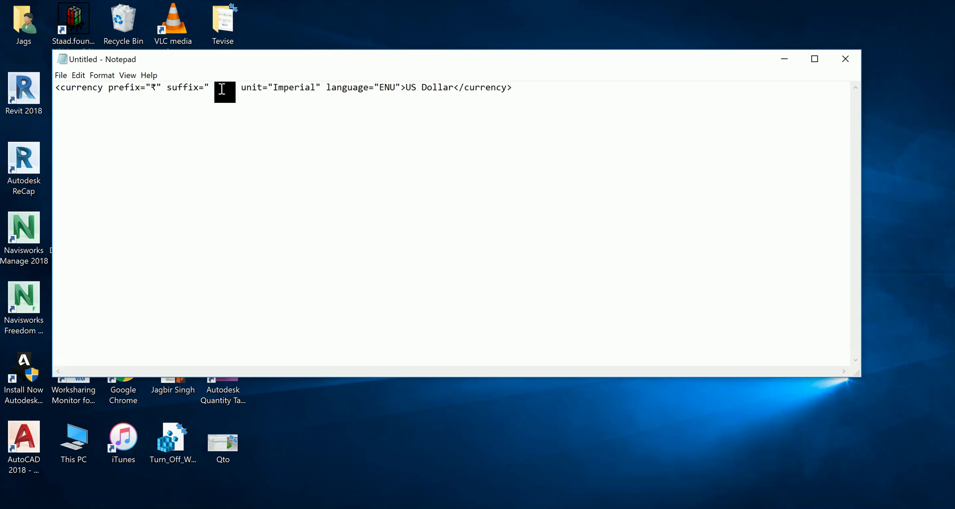
pyautogui.write('NR')
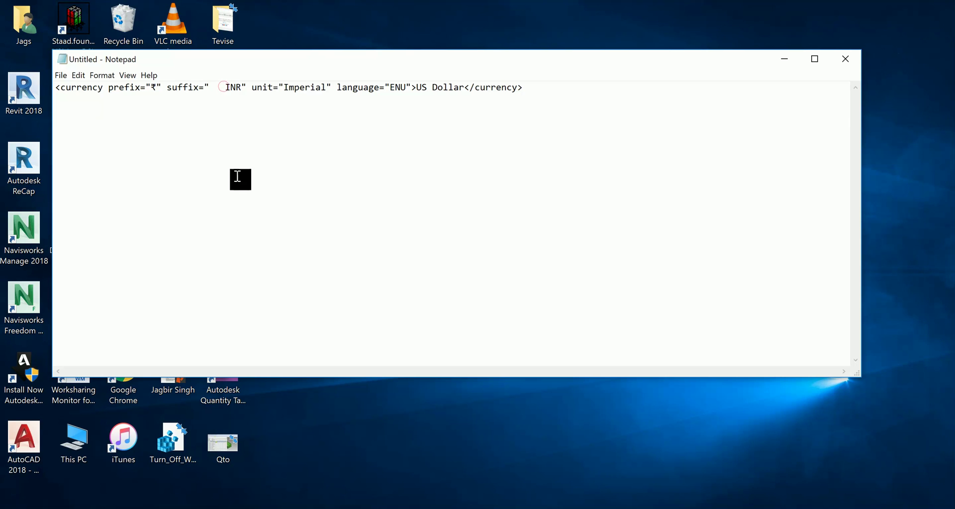
pyautogui.press('BackSpace')
pyautogui.press('BackSpace')
pyautogui.press('BackSpace')
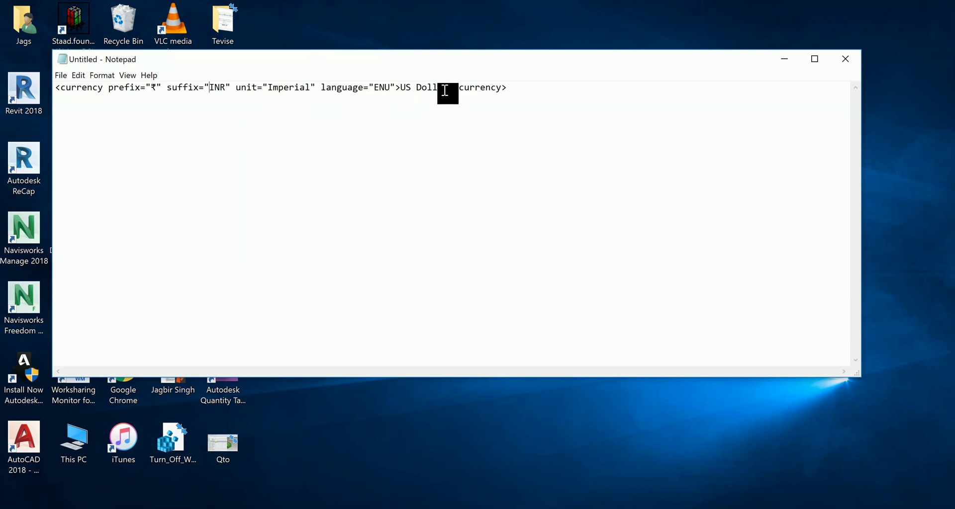
# Step: Replace the currency name US Dollar in the pasted line with Indian Rupee
pyautogui.moveTo(447, 89); pyautogui.dragTo(401, 87)
pyautogui.press('Delete')
pyautogui.press('Delete')
pyautogui.press('Delete')
pyautogui.write('/')
pyautogui.write('ian <')
pyautogui.write('Rup')
pyautogui.write('ee')
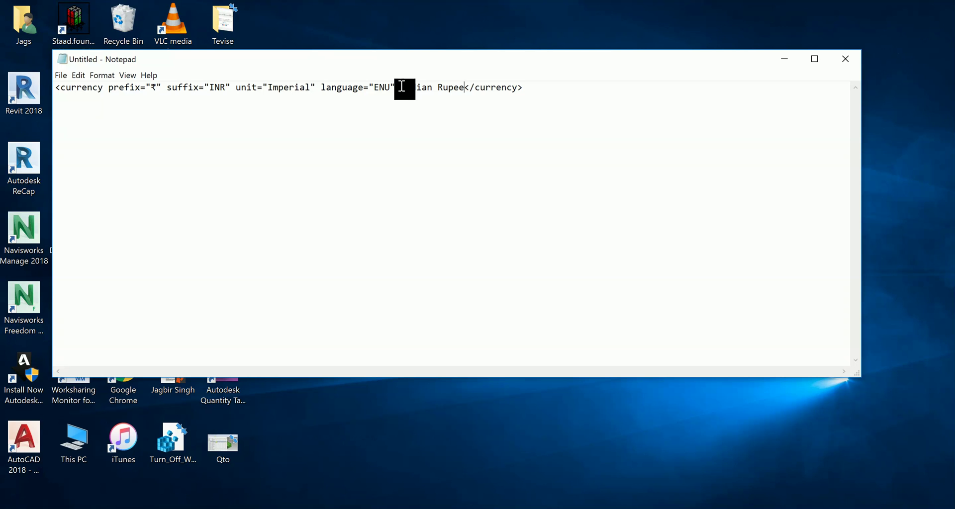
# Step: Copy the complete Indian Rupee line and paste it on a new line below the Australian Dollar entry in the Currencies file
pyautogui.click(587, 183)
pyautogui.moveTo(543, 95); pyautogui.dragTo(72, 91)
pyautogui.rightClick(73, 87)
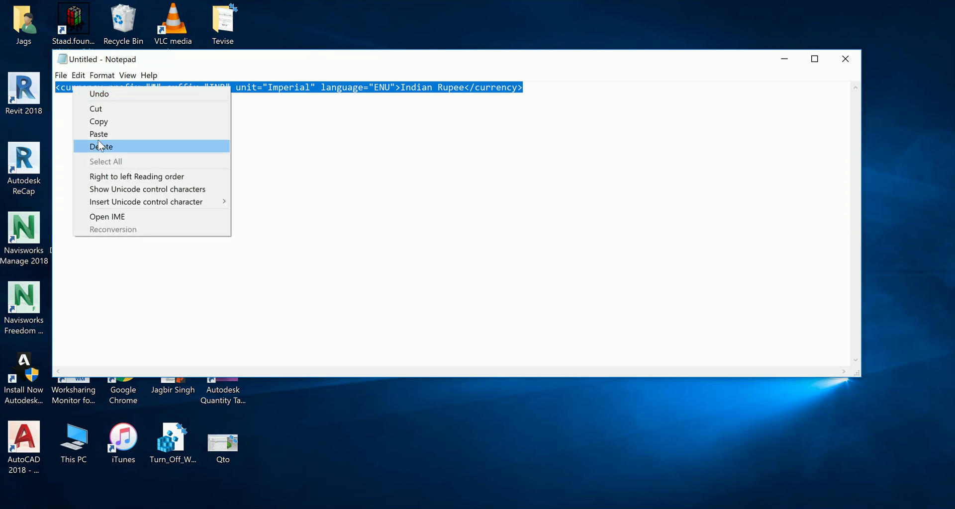
pyautogui.click(98, 123)
pyautogui.click(522, 477)
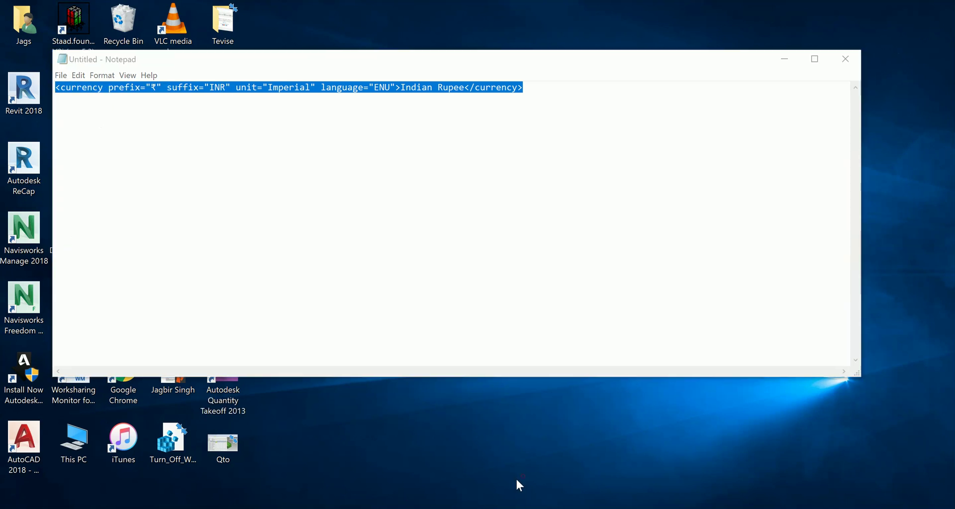
pyautogui.click(400, 485)
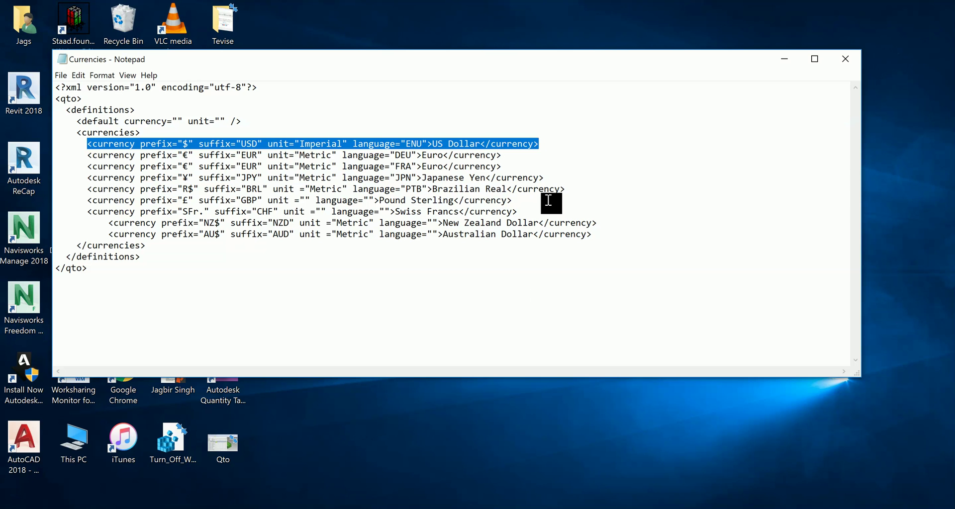
pyautogui.click(602, 235)
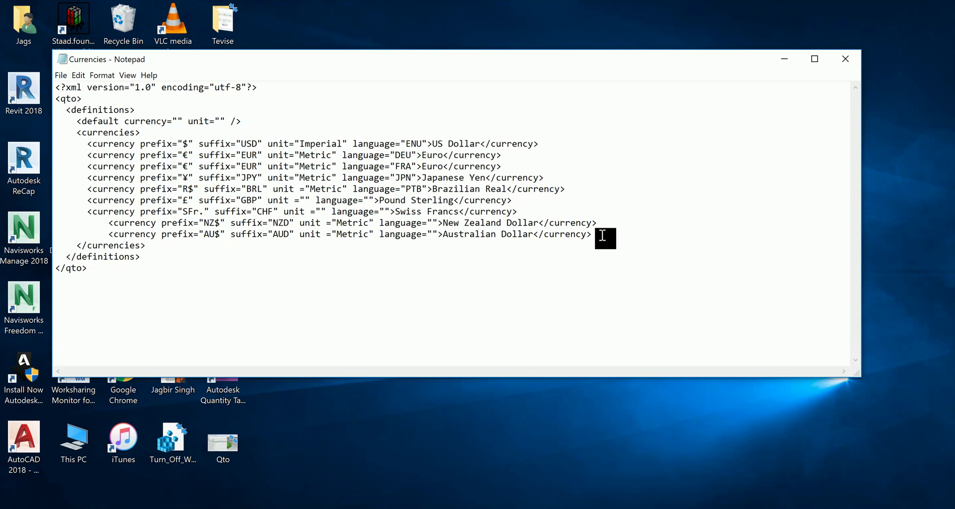
pyautogui.press('Return')
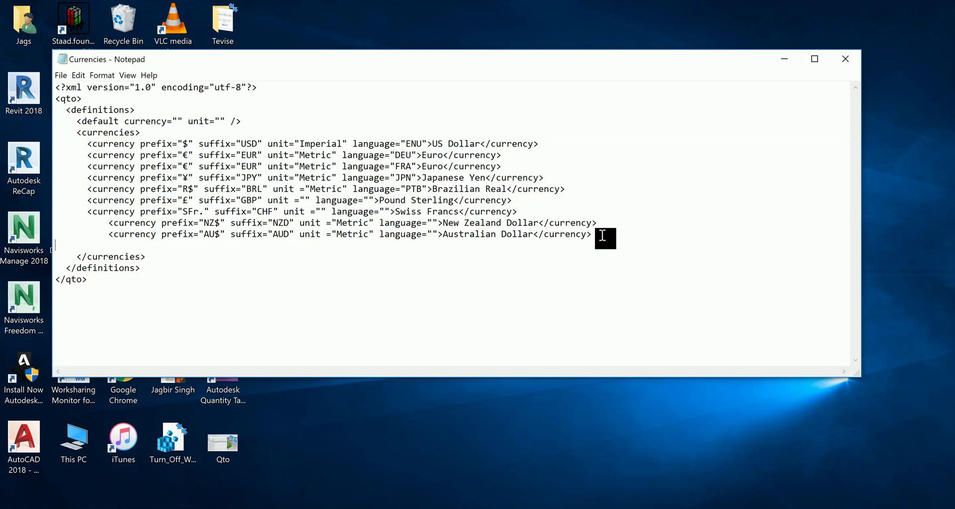
pyautogui.hotkey('ctrl', 'v')
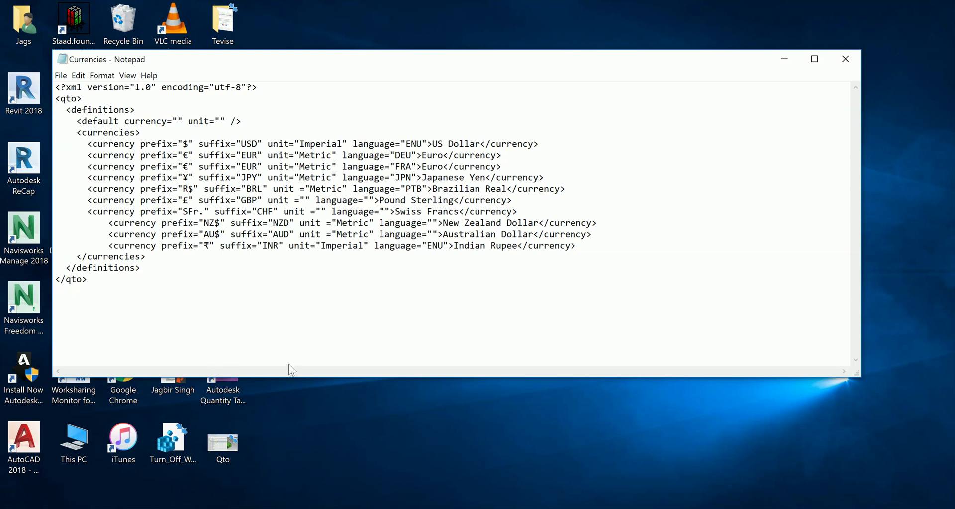
# Step: Save the Currencies file and close the Notepad windows, discarding the untitled document
pyautogui.click(297, 314)
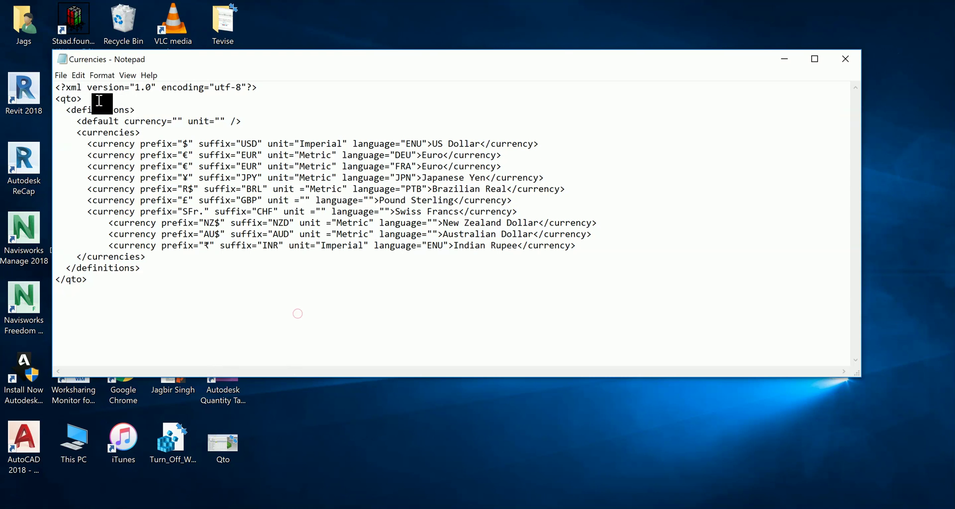
pyautogui.click(61, 75)
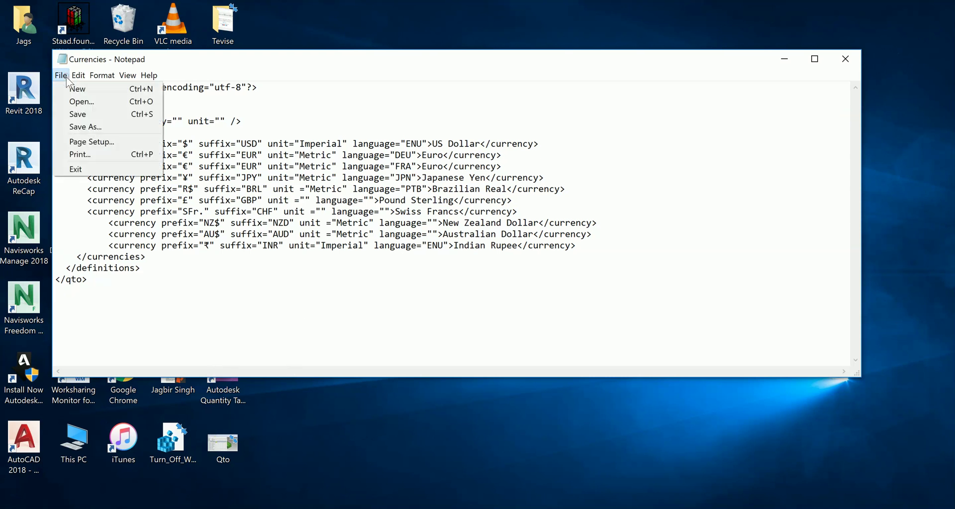
pyautogui.click(79, 116)
pyautogui.click(854, 129)
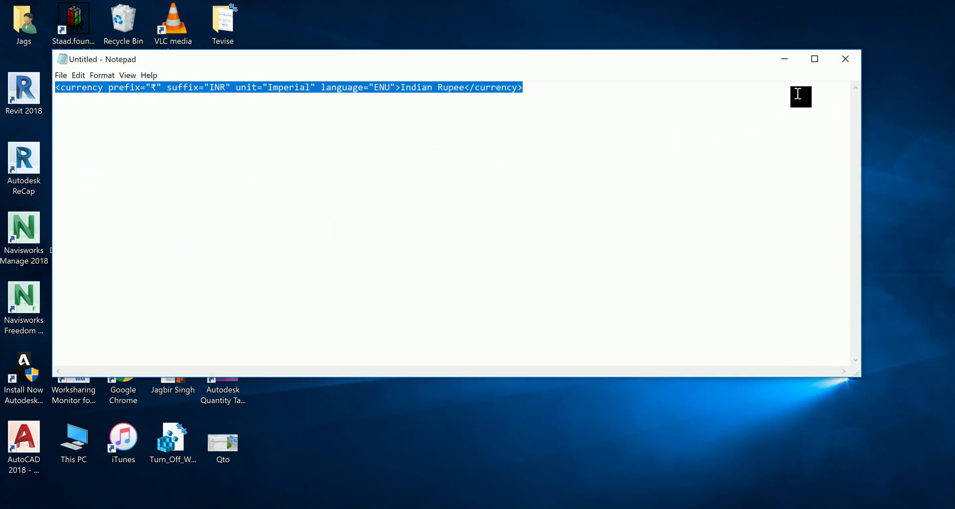
pyautogui.click(845, 59)
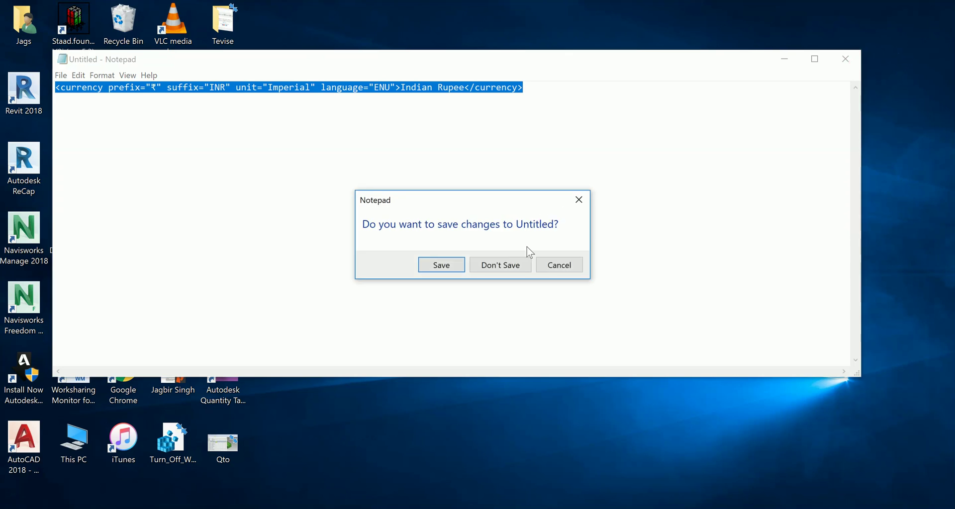
pyautogui.click(488, 271)
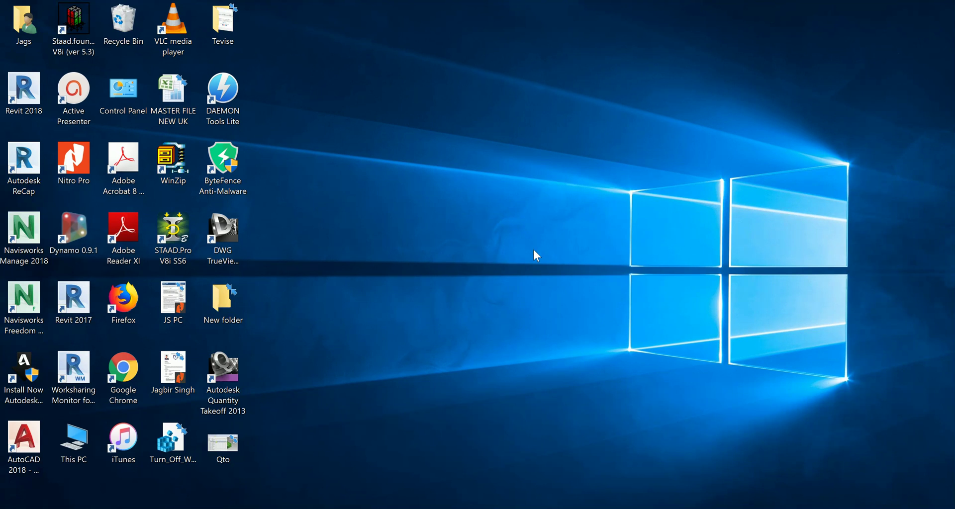
# Step: Launch Autodesk Quantity Takeoff 2013 and start a new project named XYZ
pyautogui.doubleClick(224, 370)
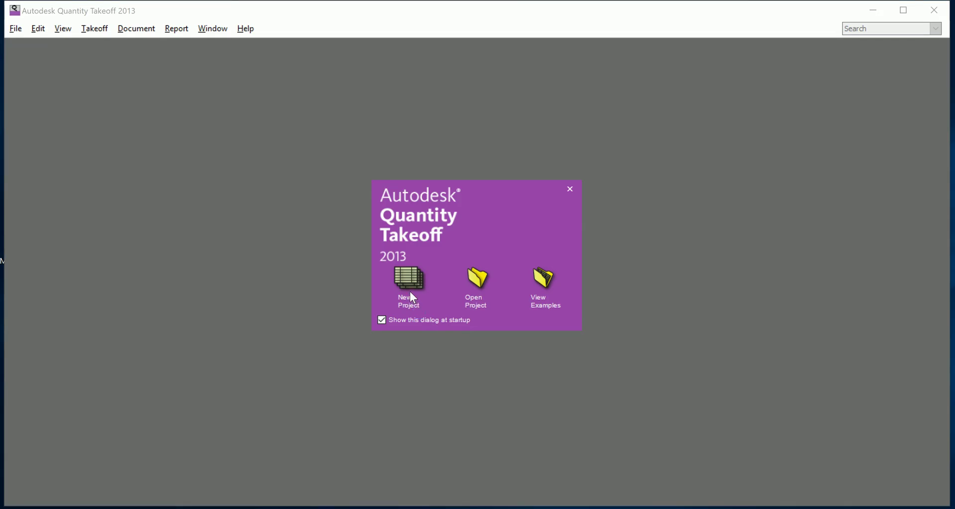
pyautogui.click(414, 298)
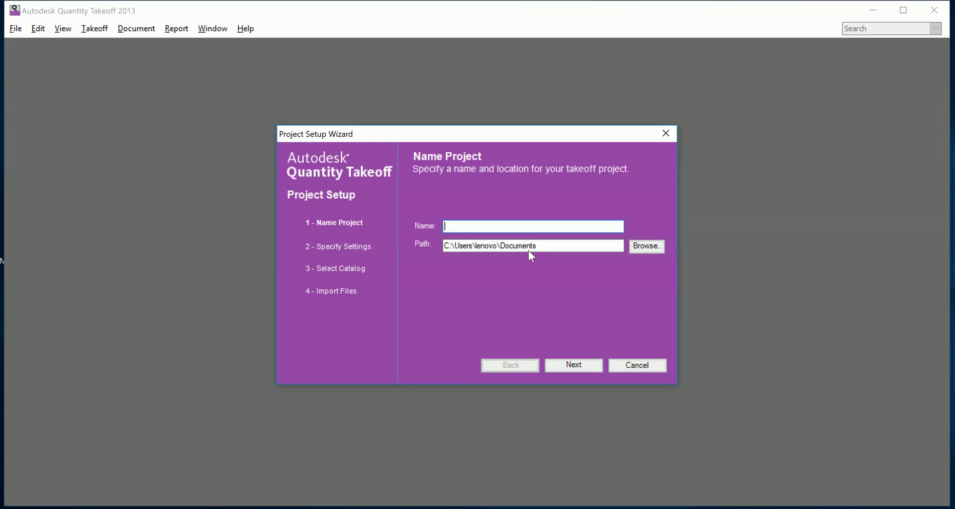
pyautogui.write('XYZ')
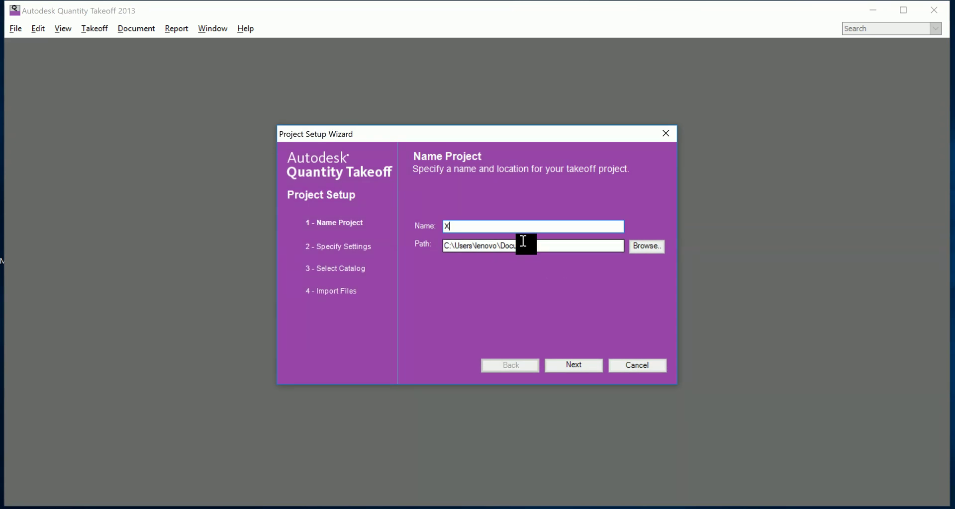
# Step: Continue to the new project's settings and examine the available currencies for the Indian Rupee
pyautogui.click(593, 364)
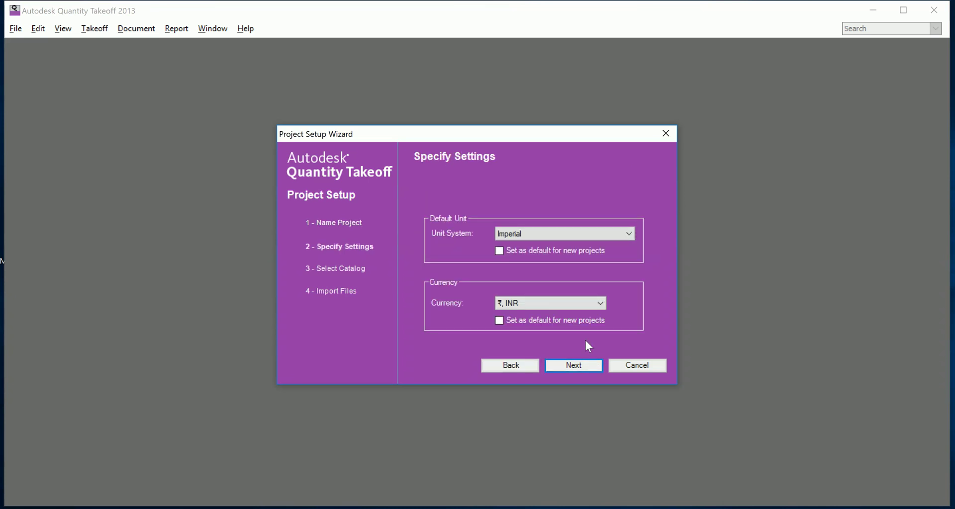
pyautogui.click(595, 304)
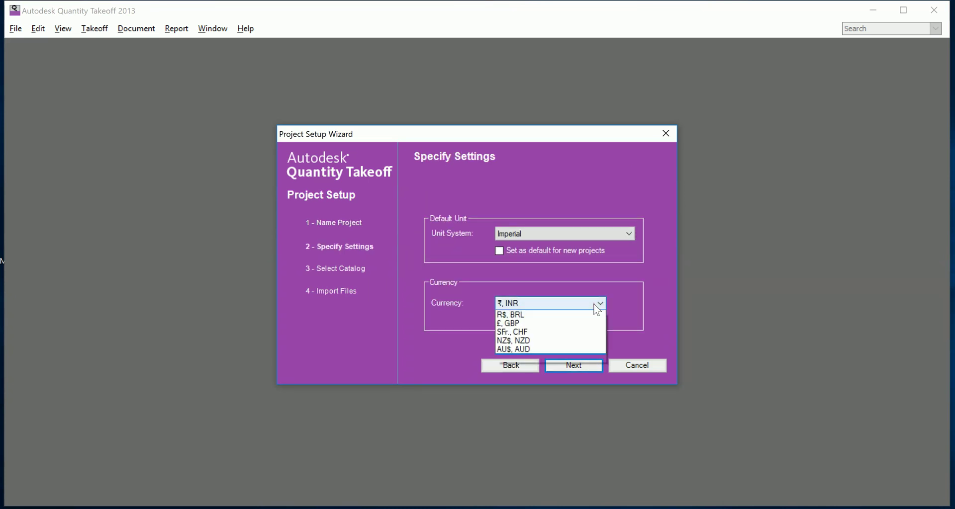